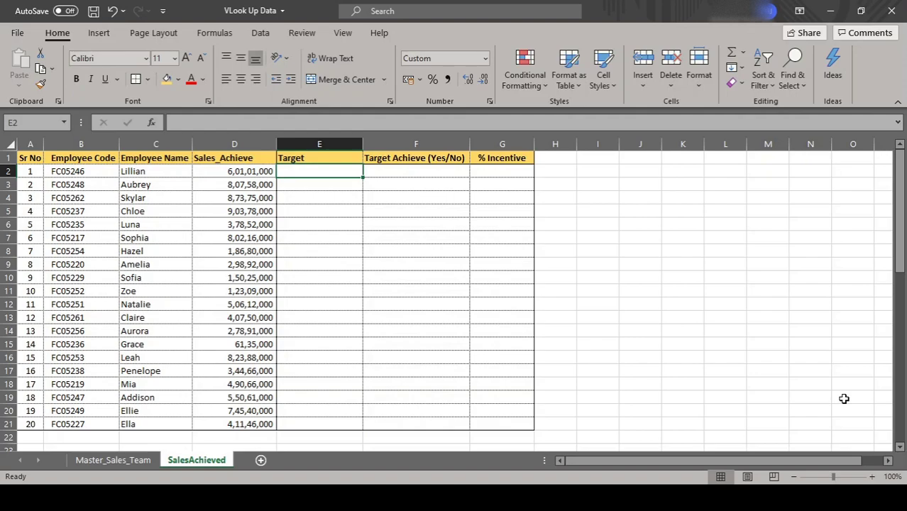
Step: Review the SalesAchieved columns from Employee Code to % Incentive, ending on cell E2
left_click(62, 143)
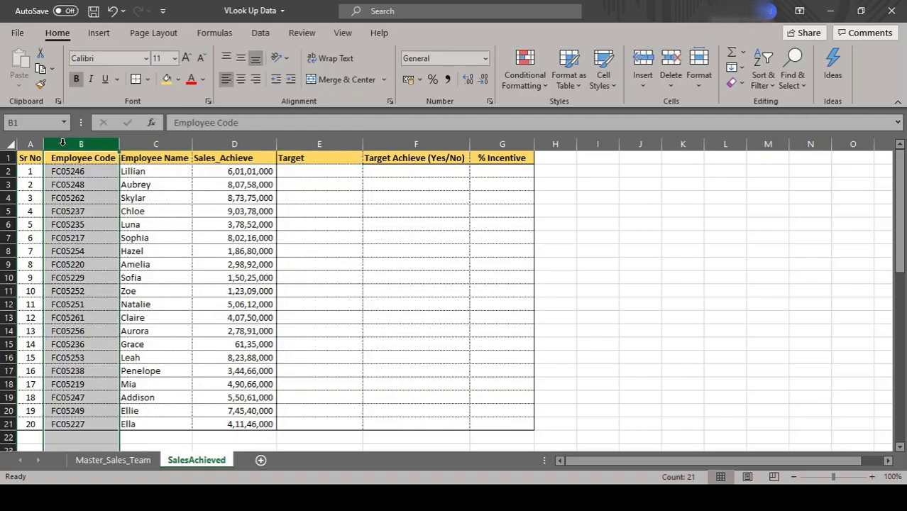
left_click_drag(71, 142, 145, 138)
left_click(145, 139)
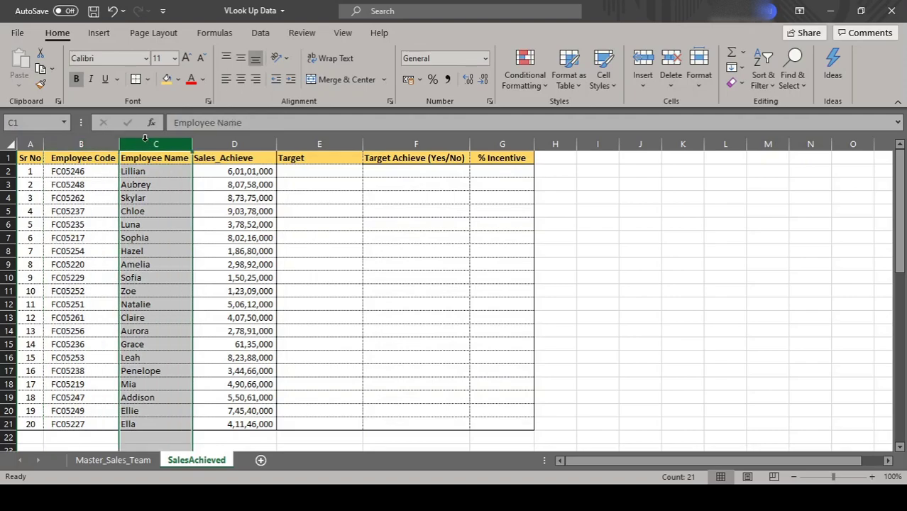
left_click(211, 144)
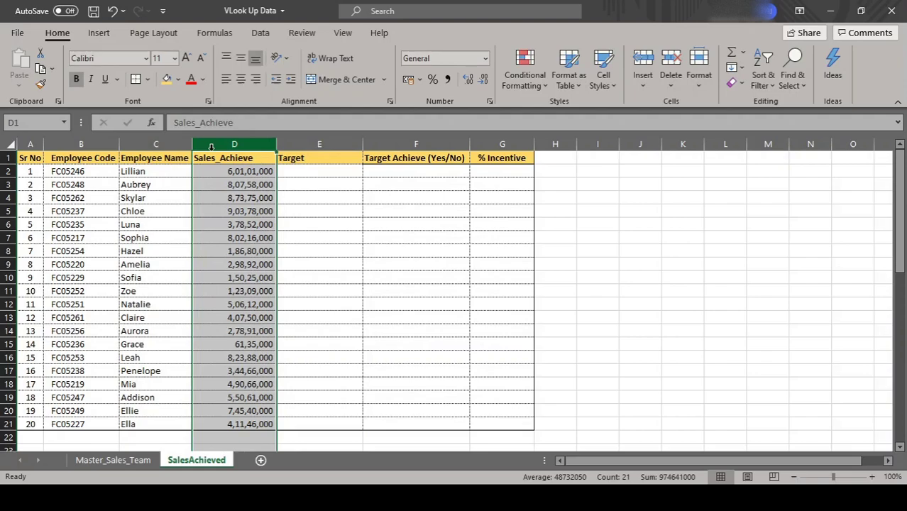
left_click(345, 139)
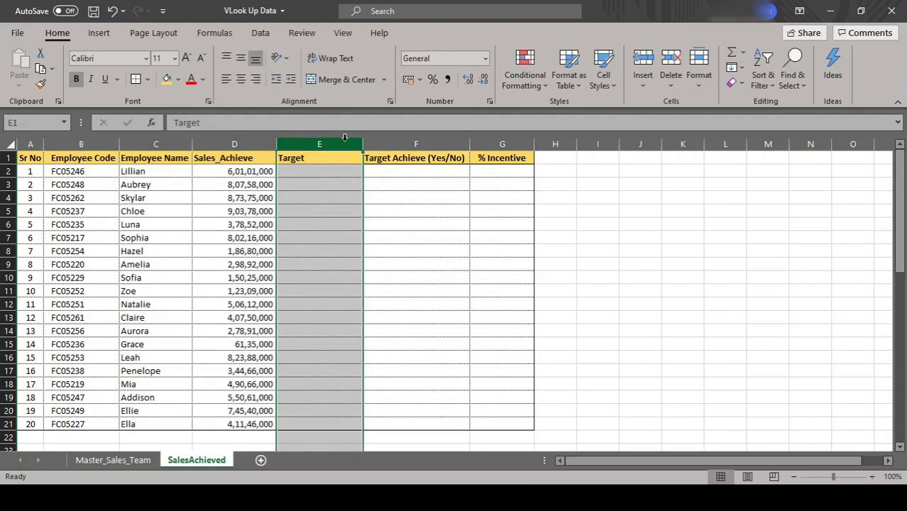
left_click(402, 139)
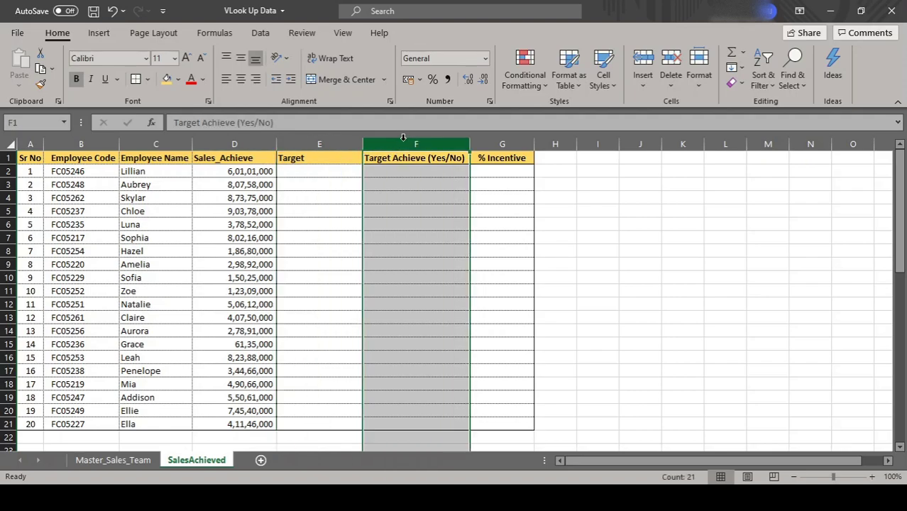
left_click_drag(429, 140, 513, 142)
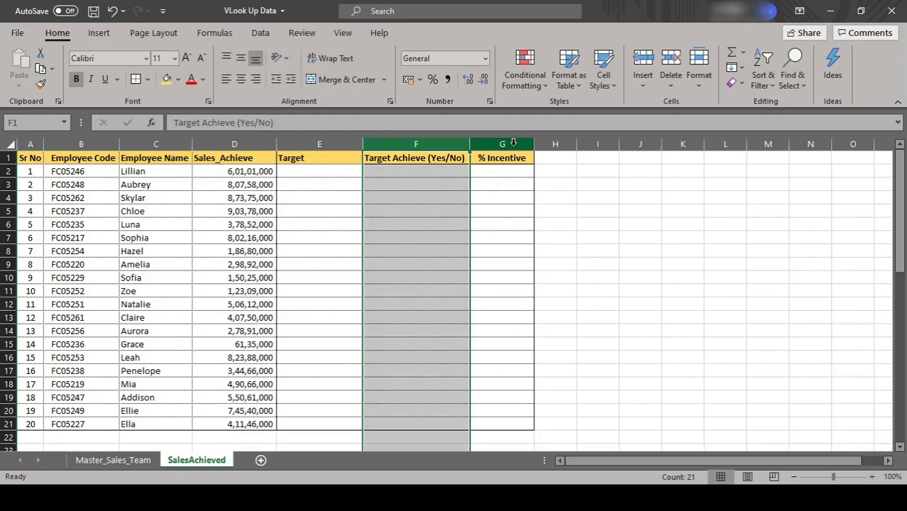
left_click(513, 142)
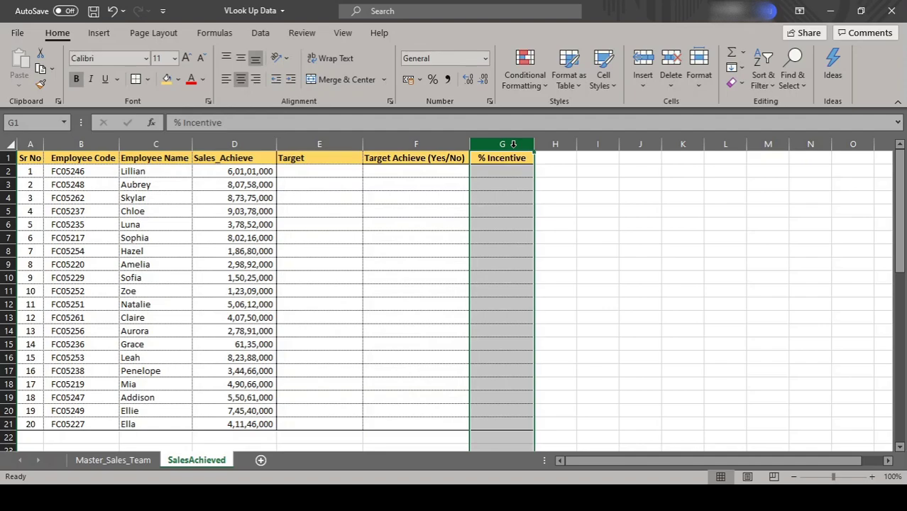
left_click(313, 168)
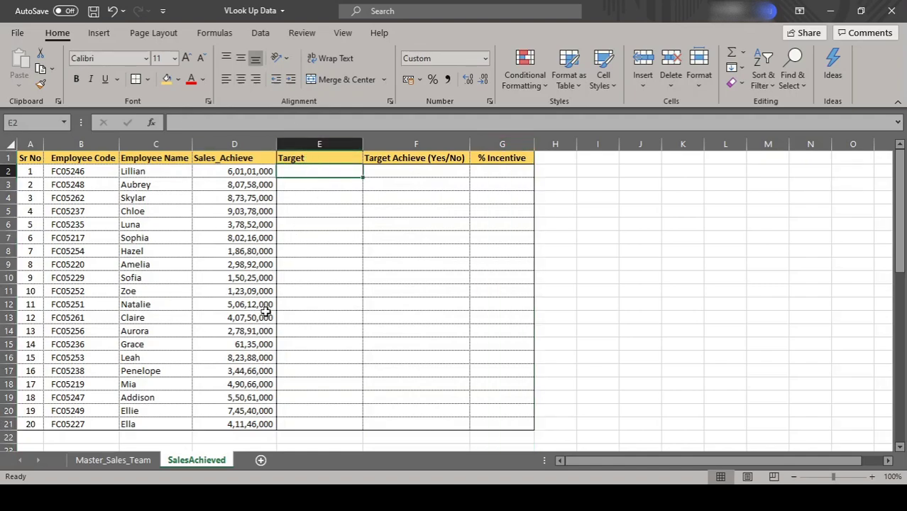
Step: Switch to Master_Sales_Team and scroll through the master employee list
left_click(148, 460)
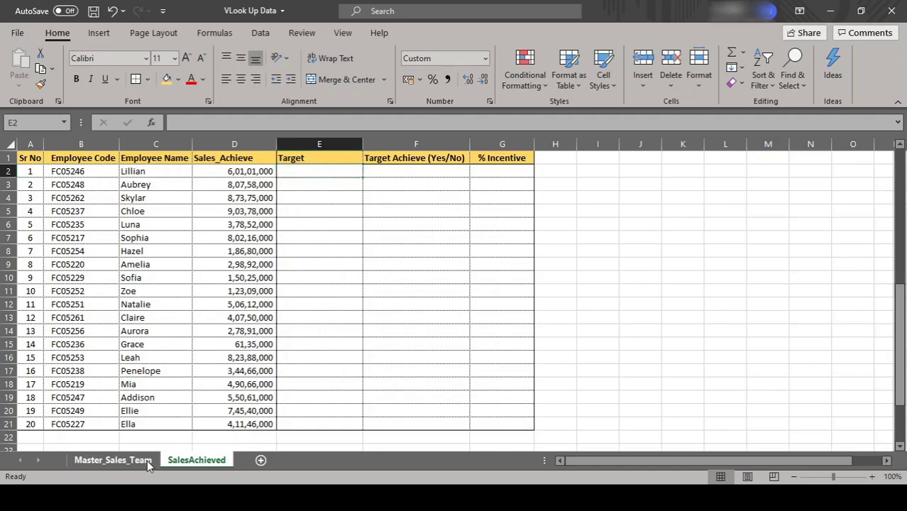
scroll(134, 289, "up", 6)
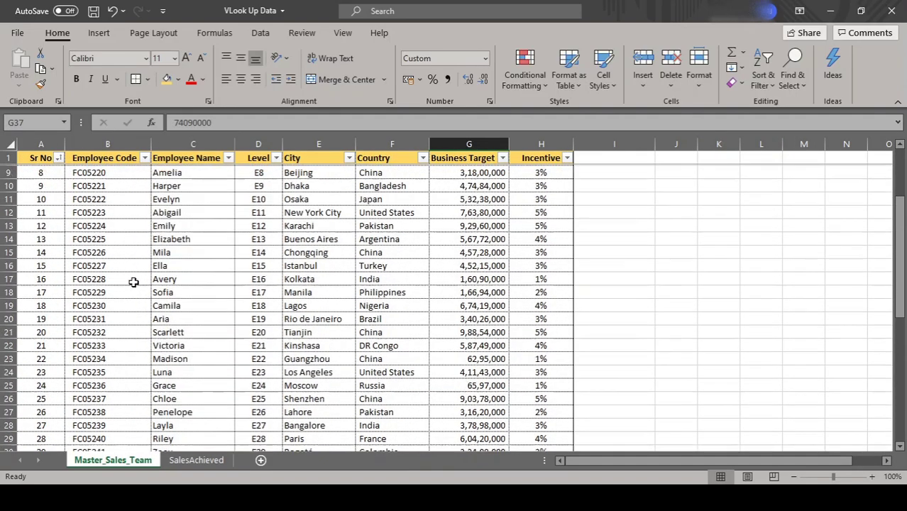
scroll(135, 288, "up", 2)
scroll(135, 289, "down", 6)
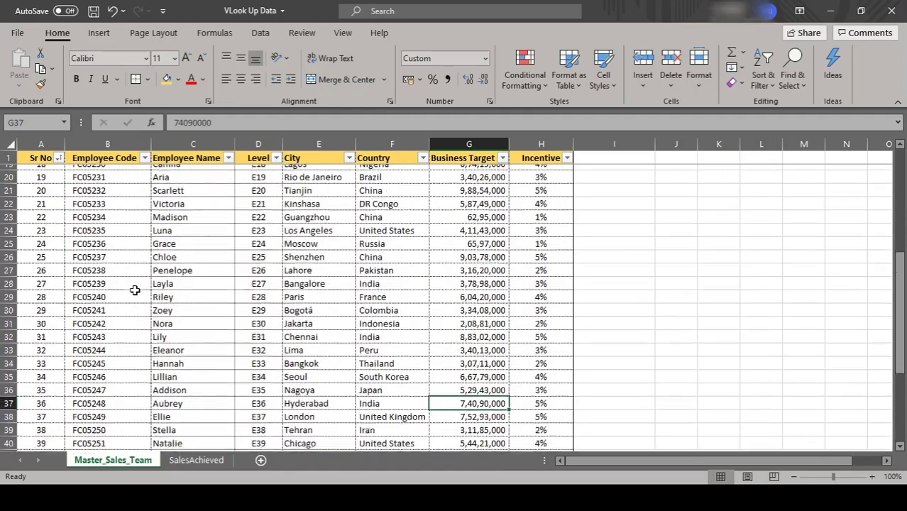
scroll(135, 289, "down", 3)
scroll(136, 290, "down", 2)
scroll(136, 291, "up", 5)
scroll(136, 291, "up", 6)
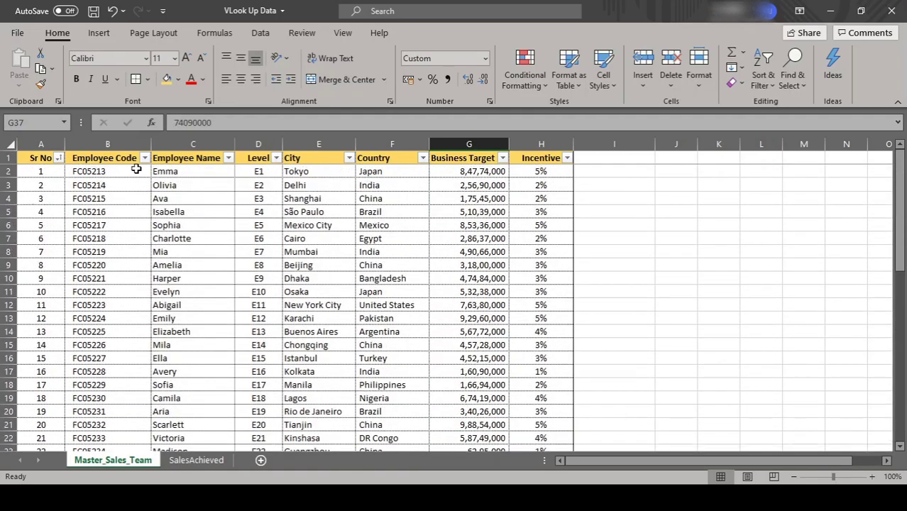
Step: Review master columns Employee Code through Business Target and Incentive, then return to SalesAchieved
left_click(135, 144)
left_click(192, 144)
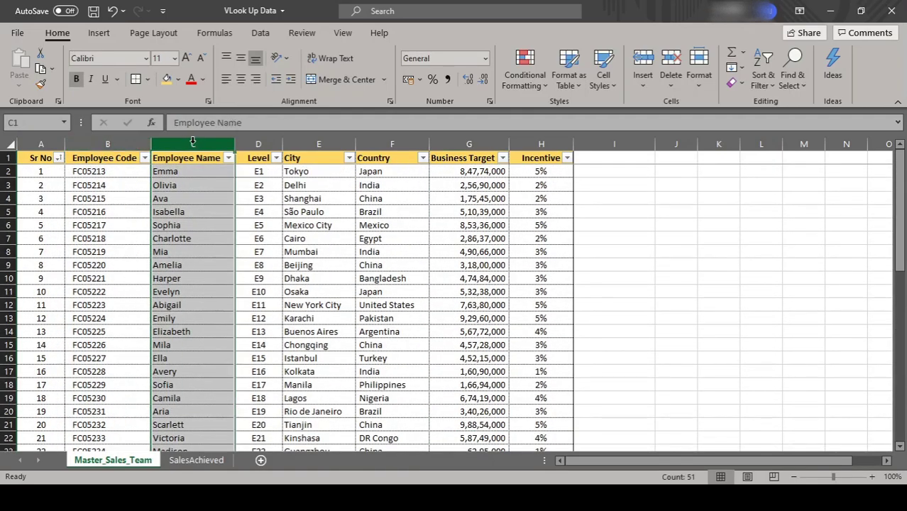
left_click(258, 144)
left_click(323, 144)
left_click(369, 141)
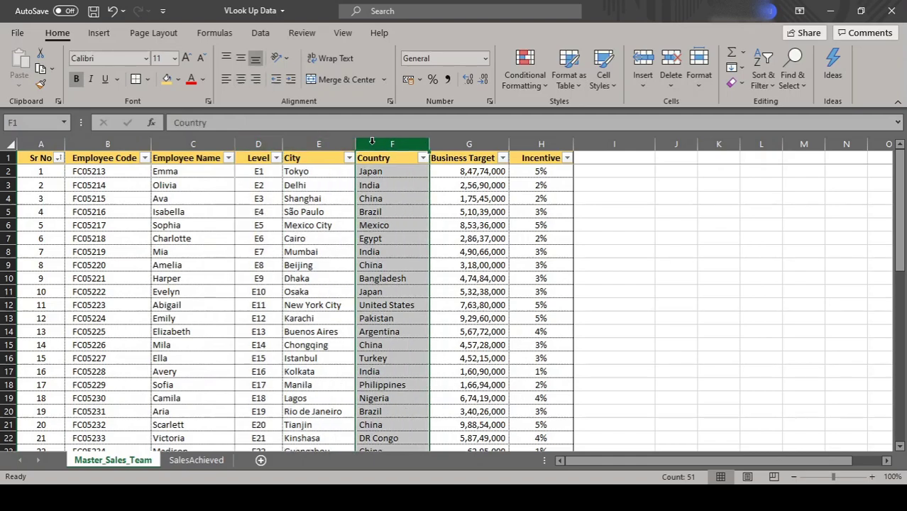
left_click(460, 142)
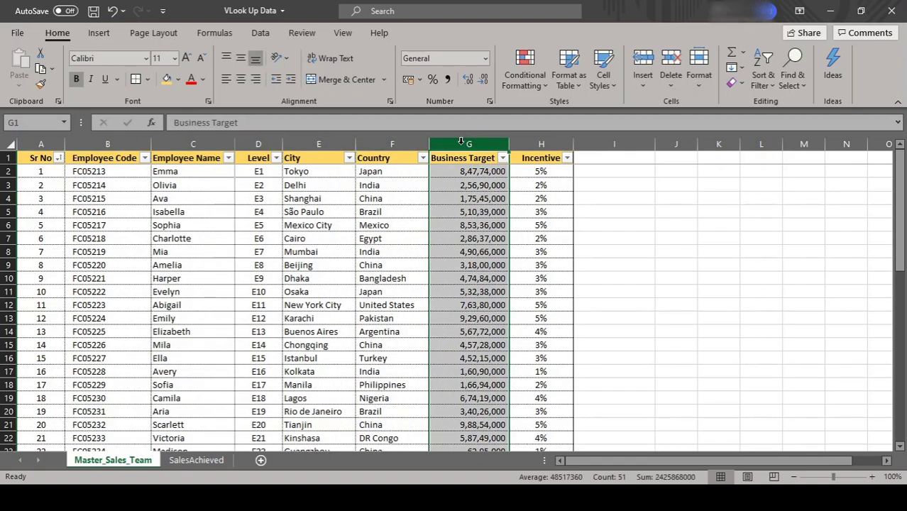
left_click(535, 145)
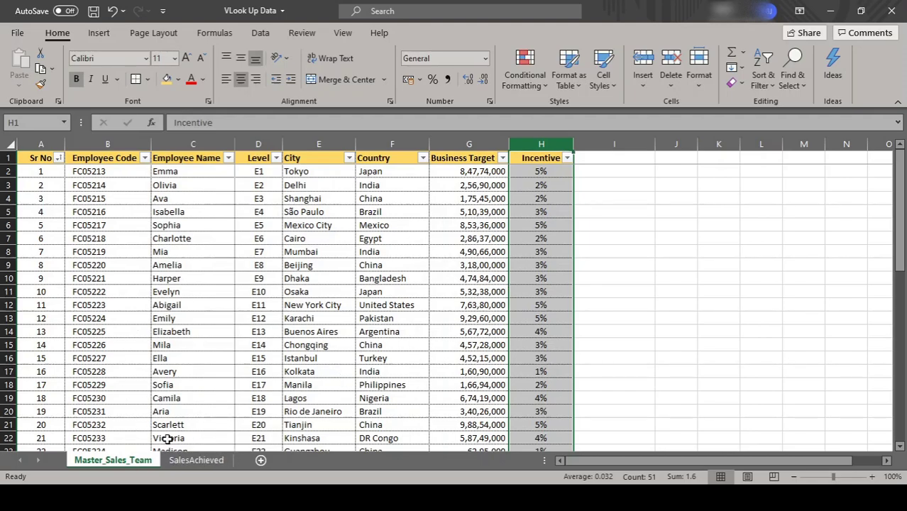
left_click(195, 462)
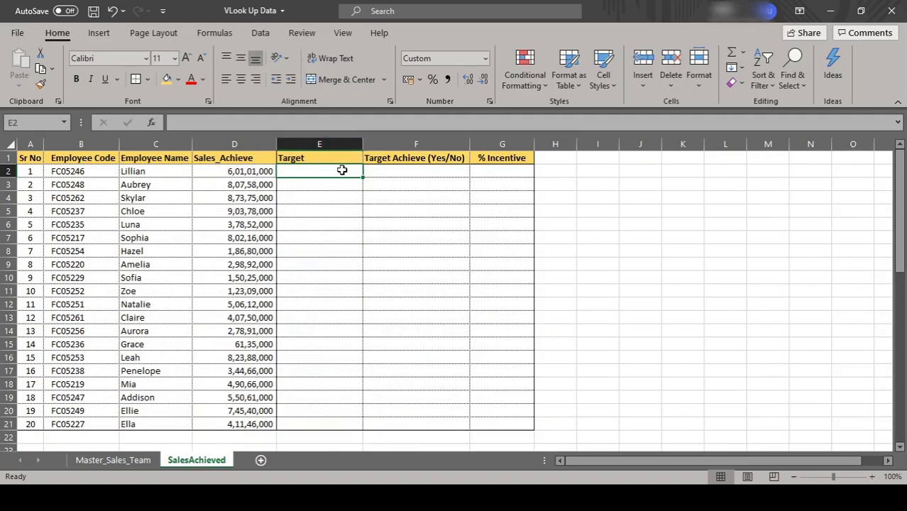
Step: Manually copy employee FC05246's Business Target 6,67,79,000 from the master list into E2
left_click(105, 172)
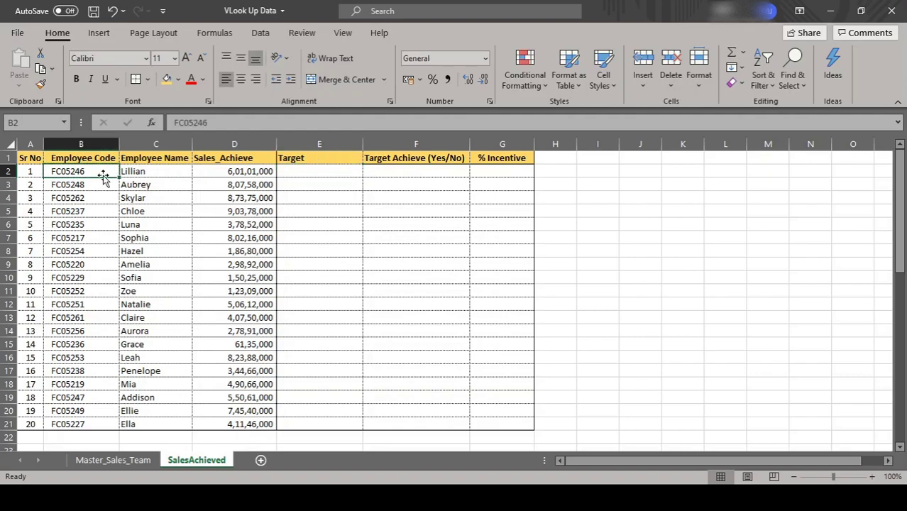
key("ctrl+c")
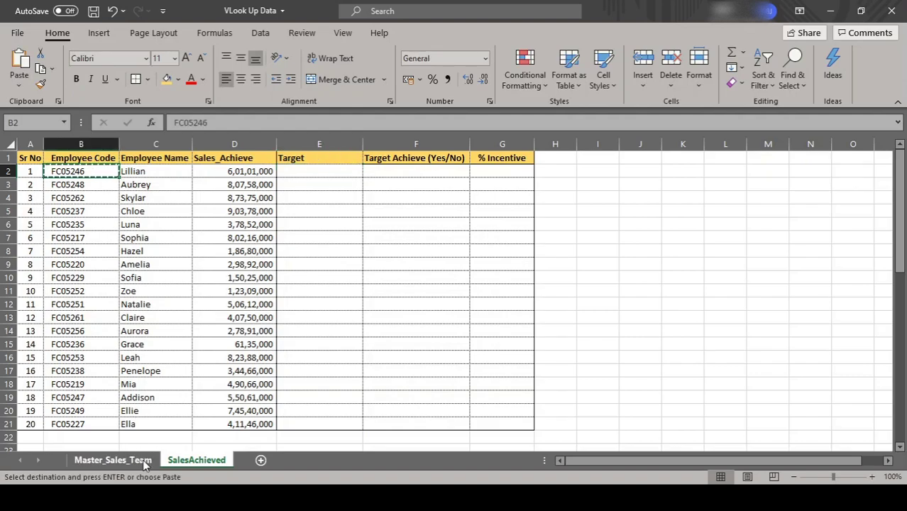
left_click(142, 460)
left_click(268, 332)
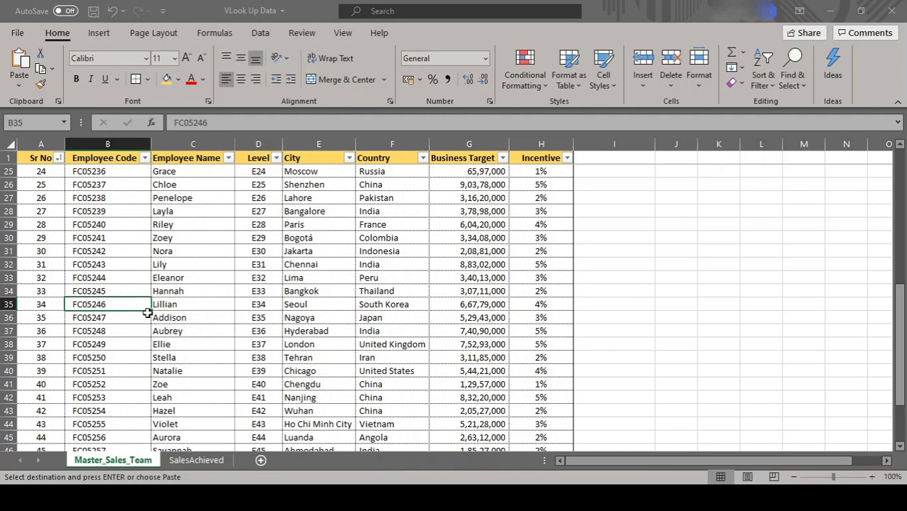
key("Right")
key("Right")
key("Right")
key("Right")
key("Right")
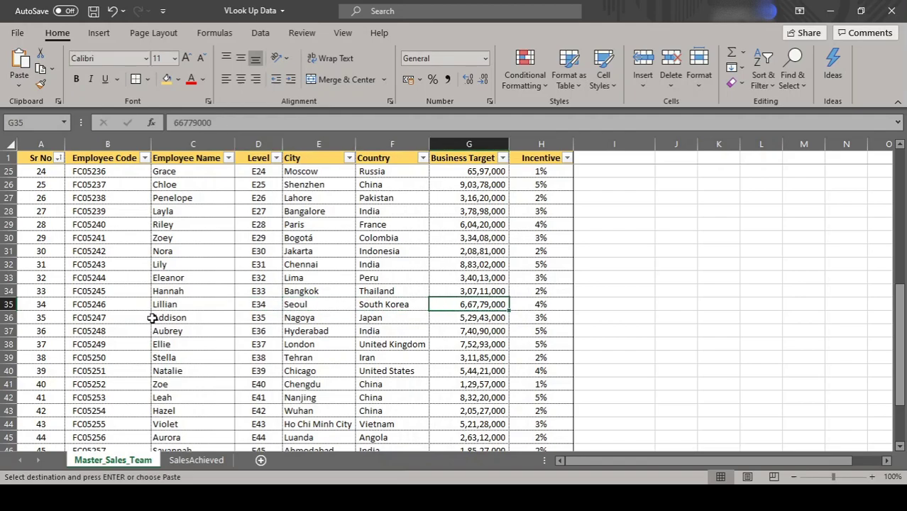
key("ctrl+c")
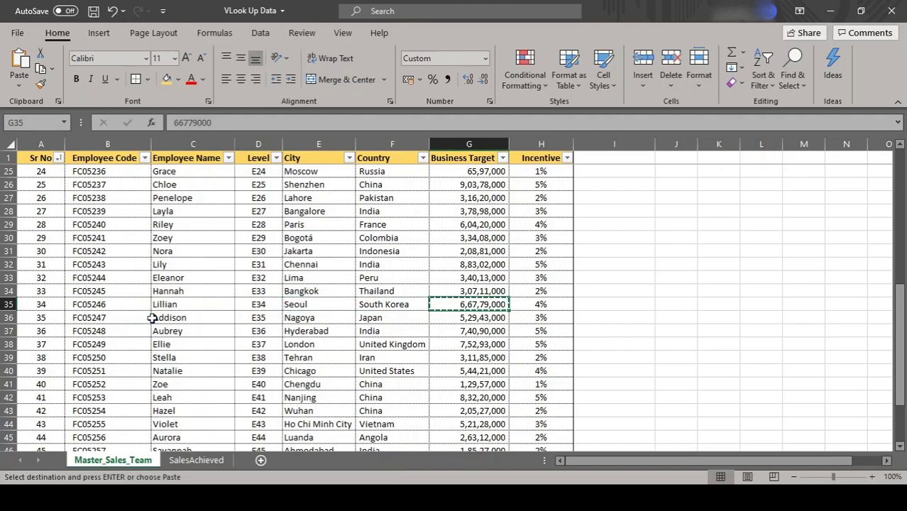
left_click(192, 460)
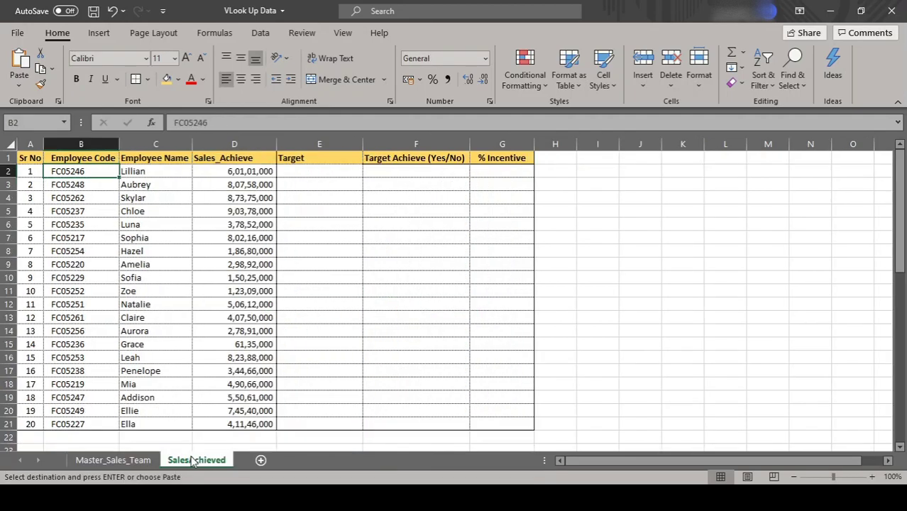
left_click(350, 171)
key("ctrl+v")
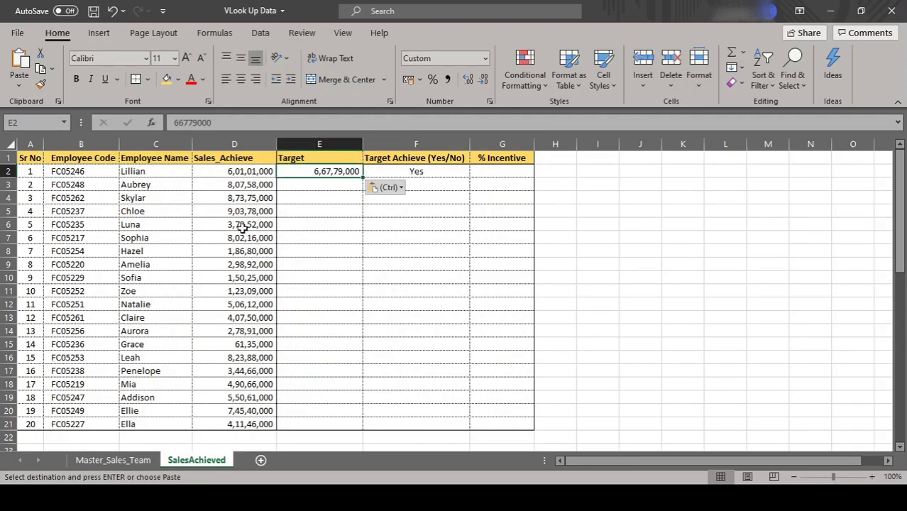
Step: Paste FC05248's target 7,40,90,000 into E3, then delete both pasted targets in E2:E3
left_click(108, 187)
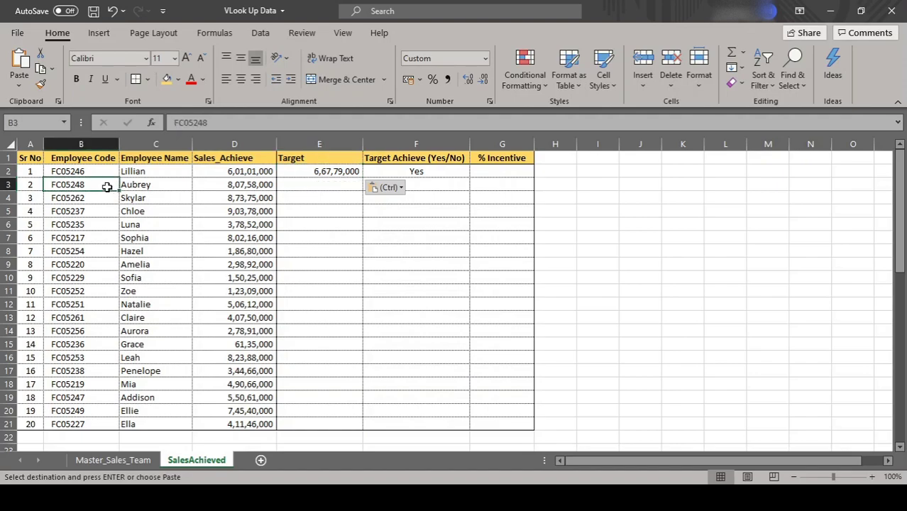
key("ctrl+c")
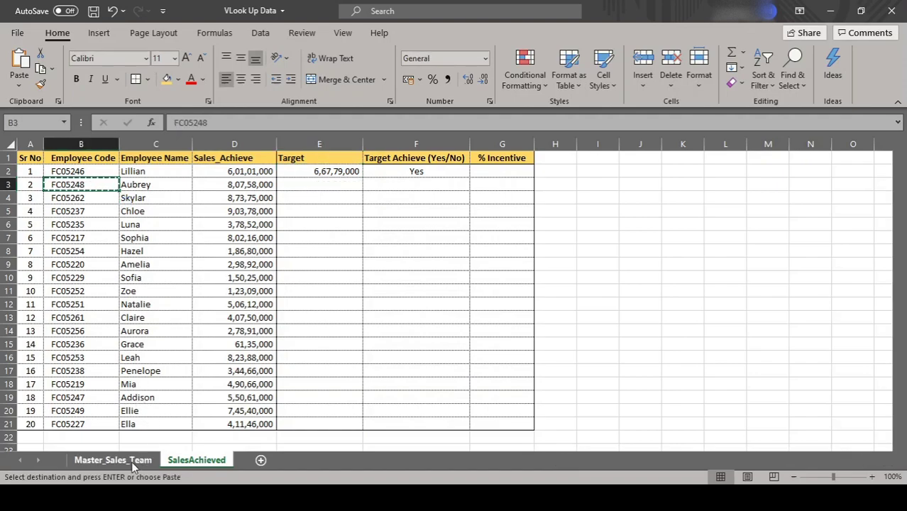
left_click(132, 461)
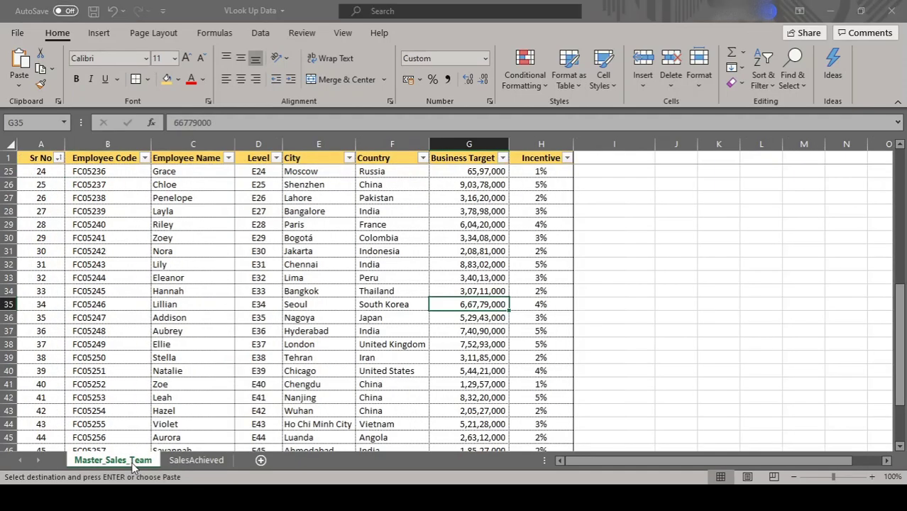
key("Left")
key("Left")
key("Left")
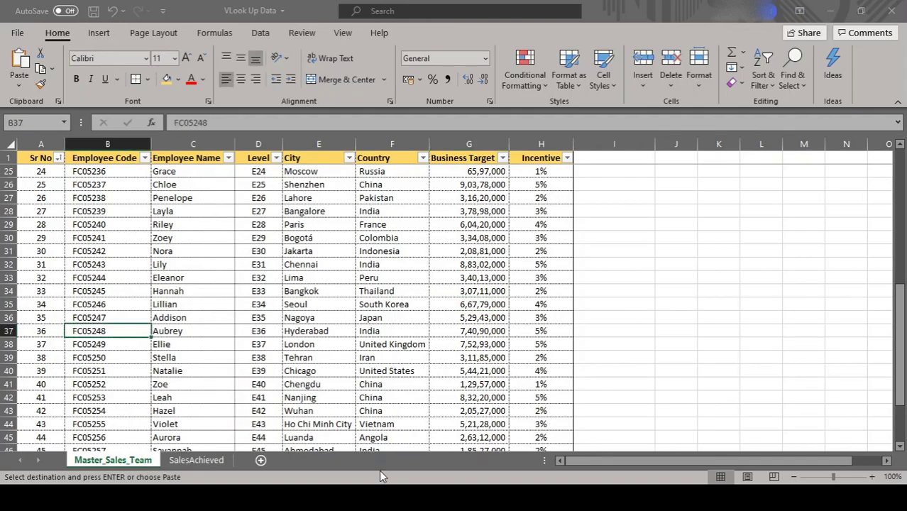
key("Down")
key("Down")
key("Right")
key("Right")
key("Right")
key("Right")
key("Right")
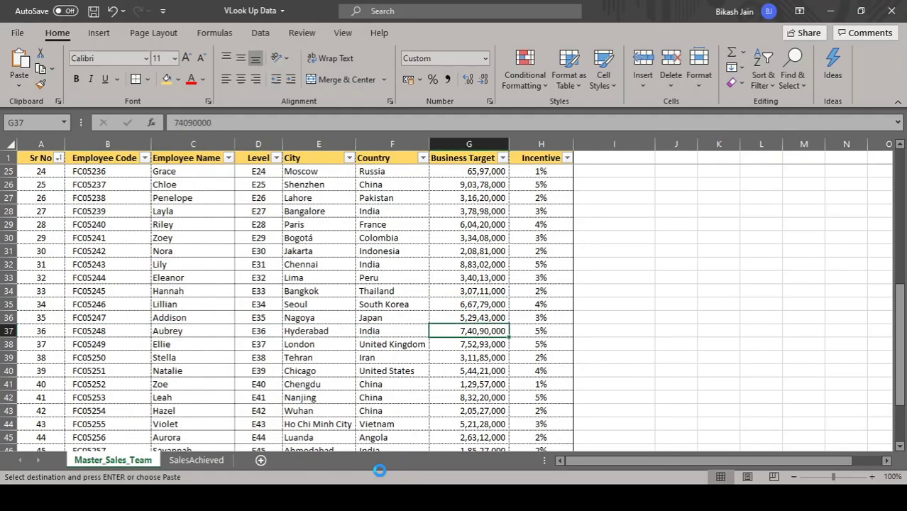
left_click(190, 460)
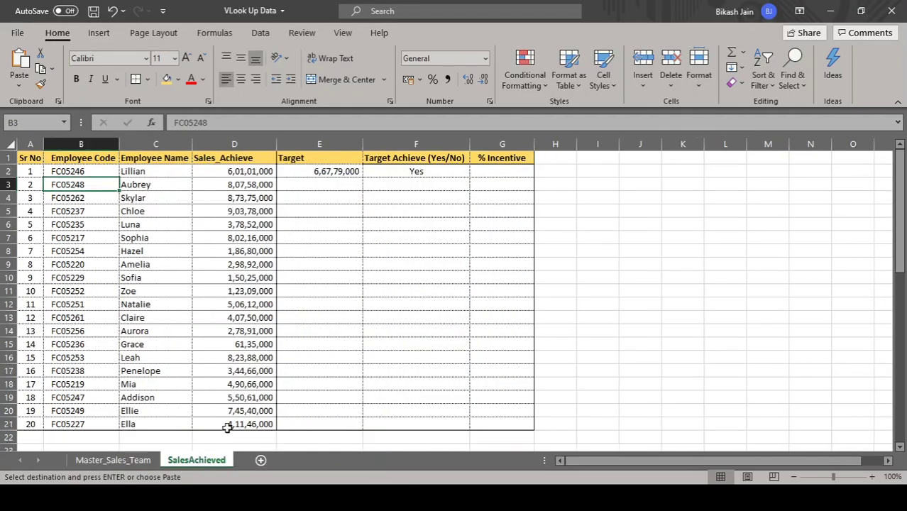
left_click(338, 186)
key("ctrl+v")
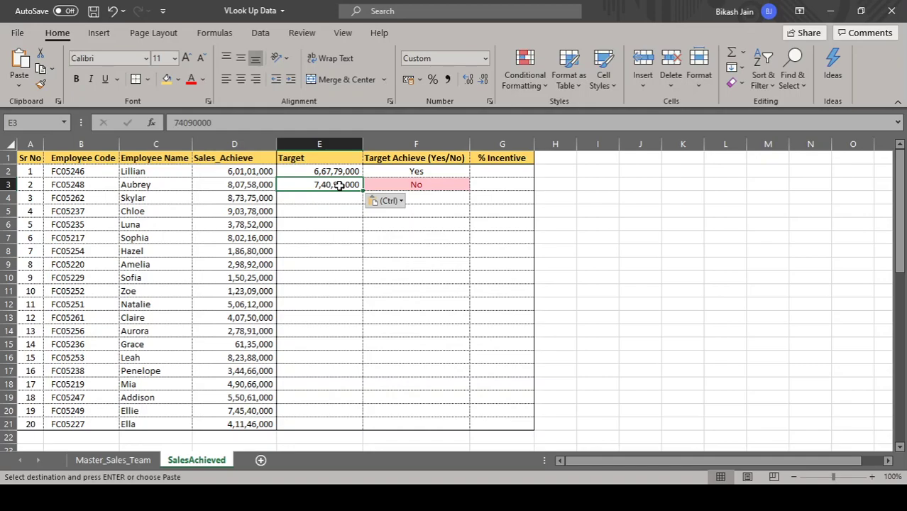
key("shift+Up")
key("Delete")
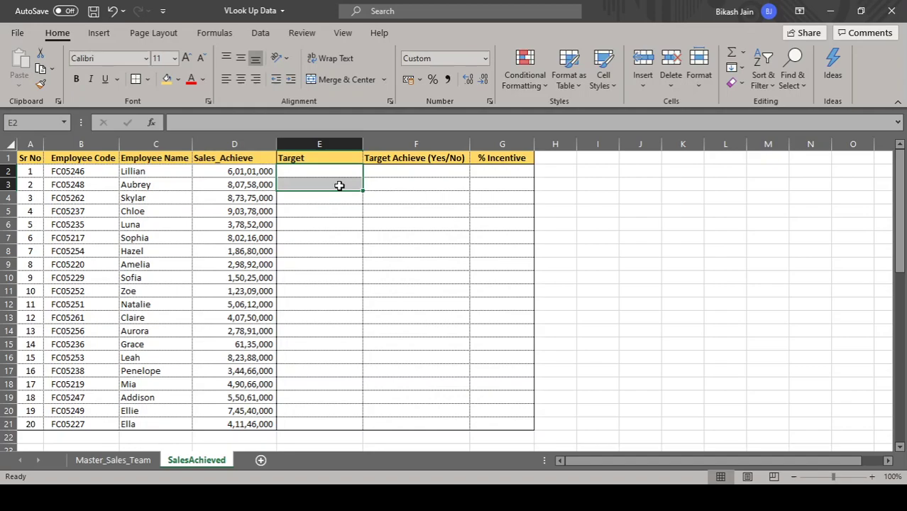
Step: Begin a VLOOKUP formula in E2 with employee code B2 as the lookup value
type("=")
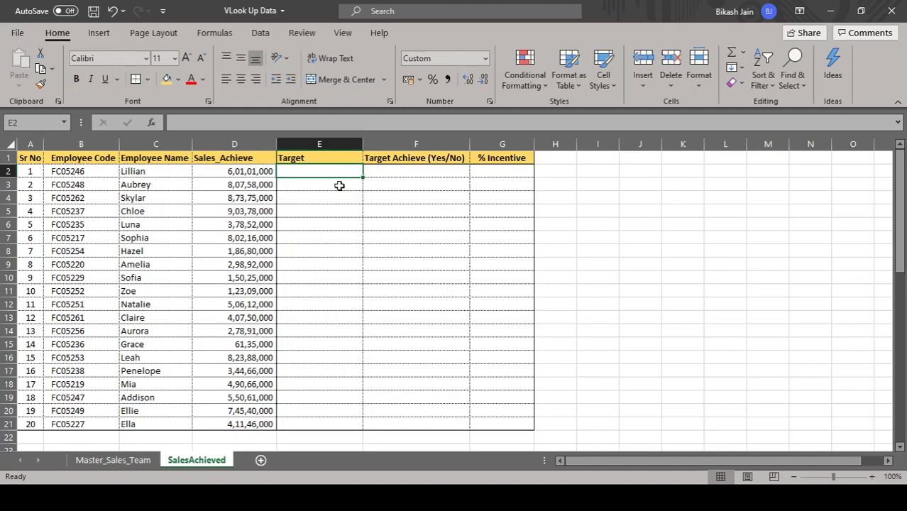
type("vl")
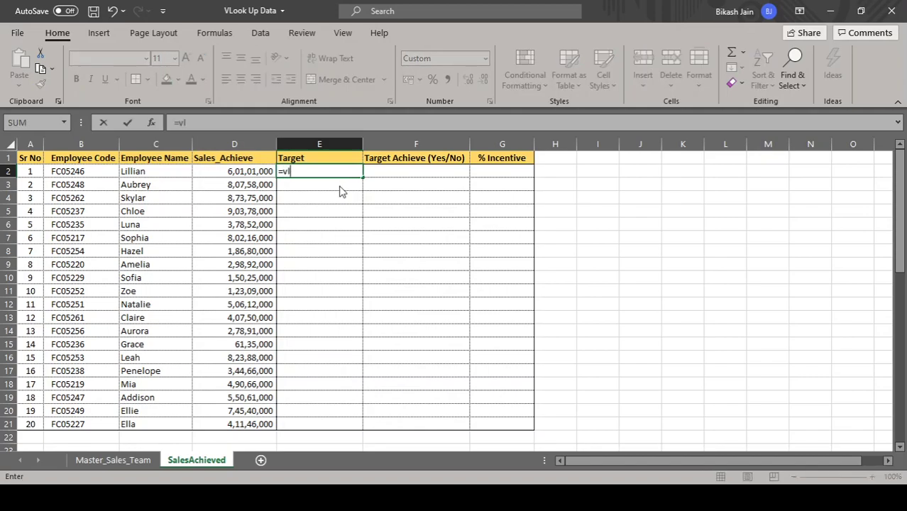
type("oo")
key("Tab")
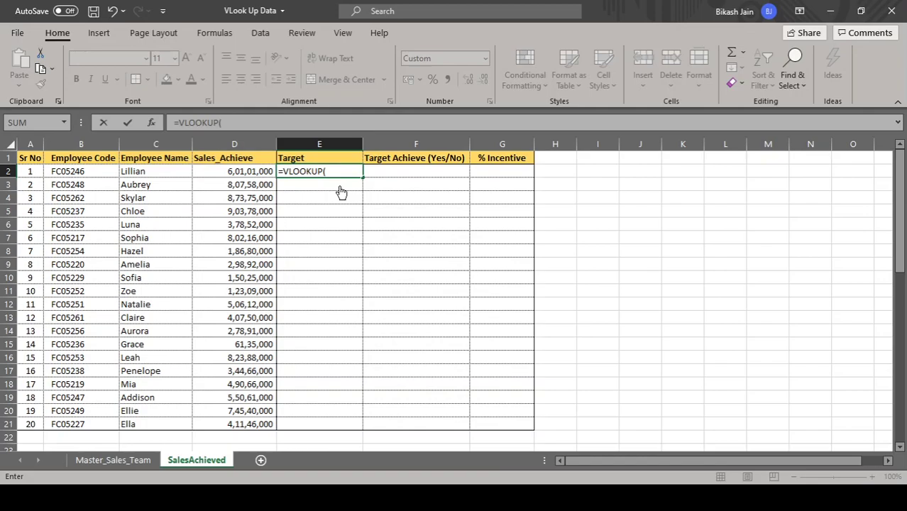
left_click(113, 170)
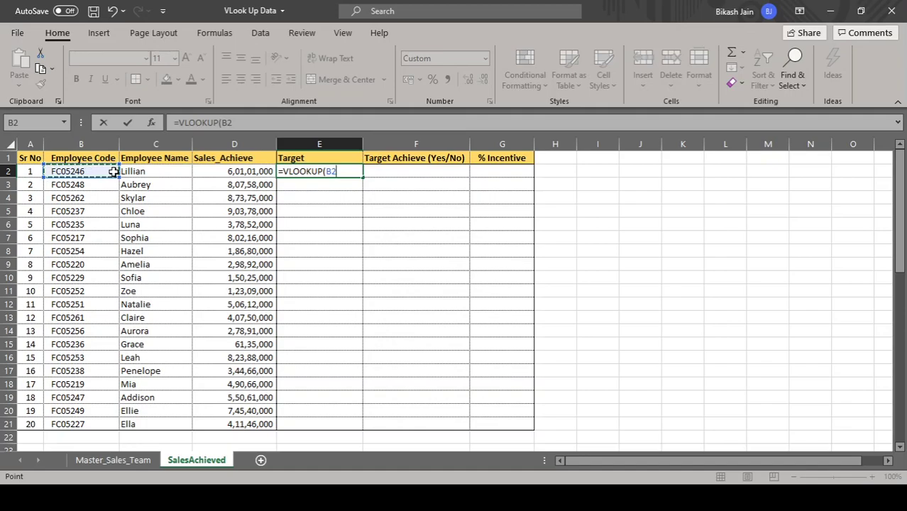
type(",")
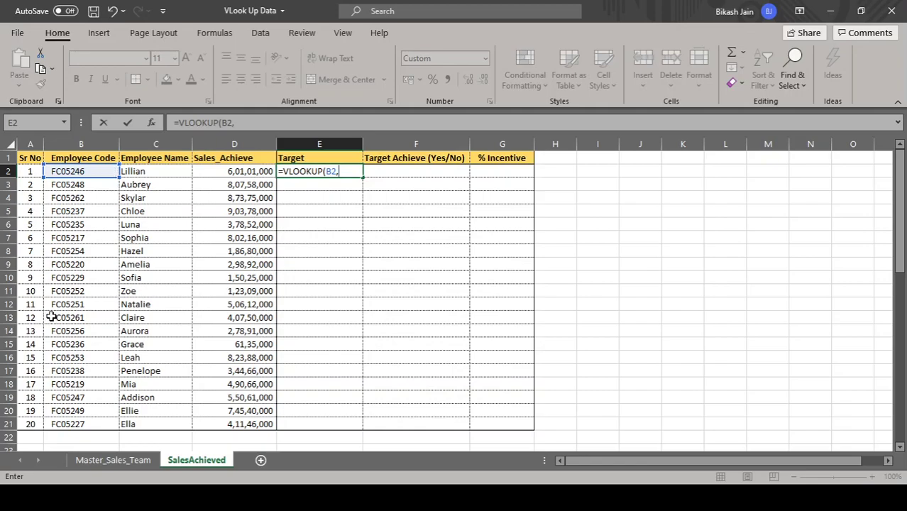
Step: Finish E2's VLOOKUP with Master_Sales_Team columns B:G, column 6, exact match, returning 6,67,79,000
left_click(109, 462)
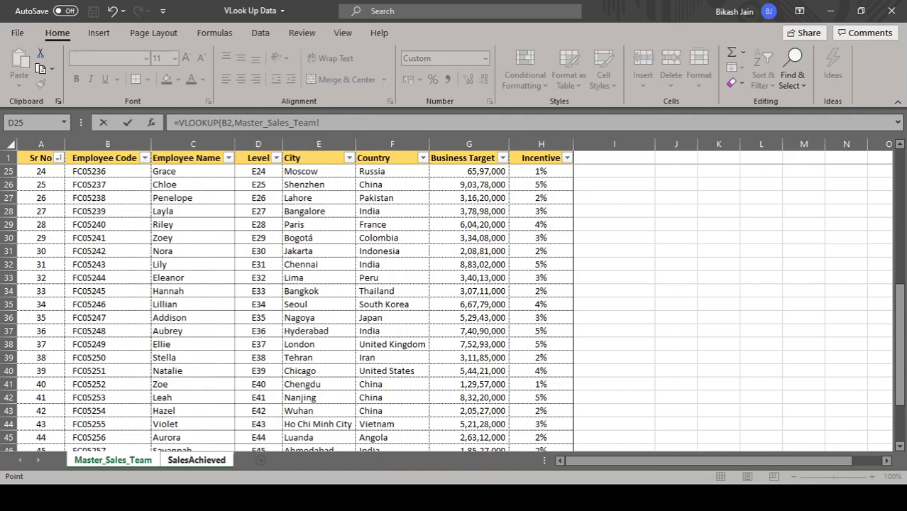
left_click(131, 139)
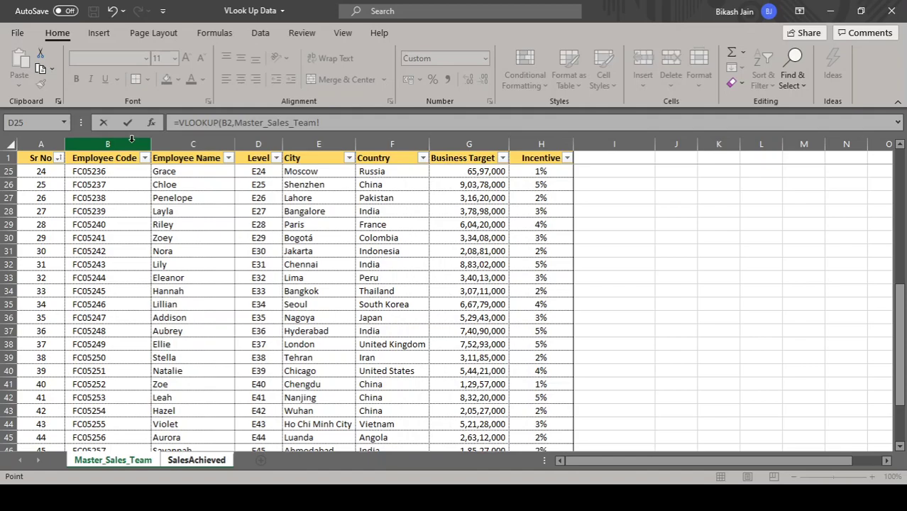
left_click_drag(131, 138, 455, 148)
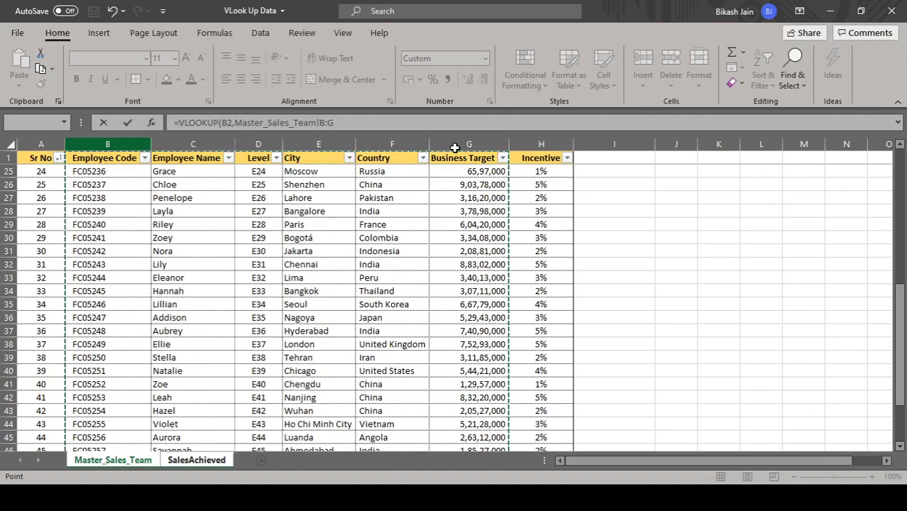
left_click_drag(455, 147, 455, 144)
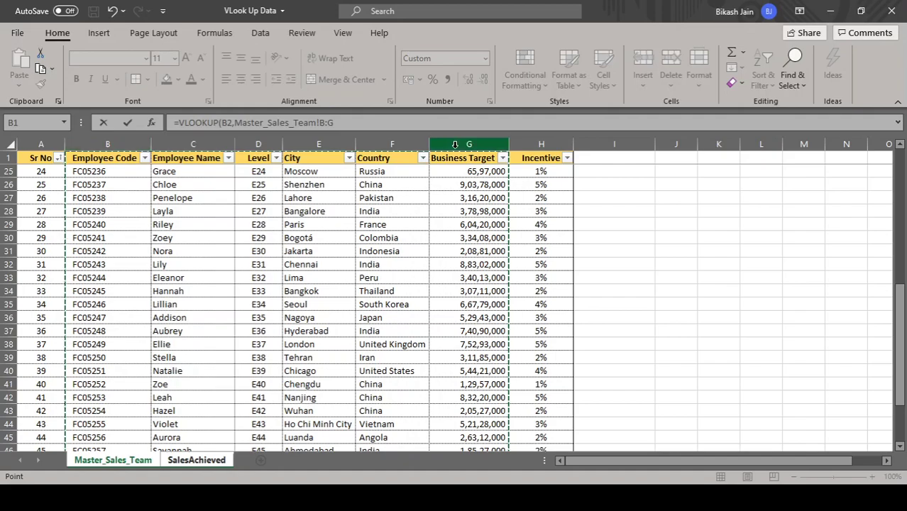
type(",6,")
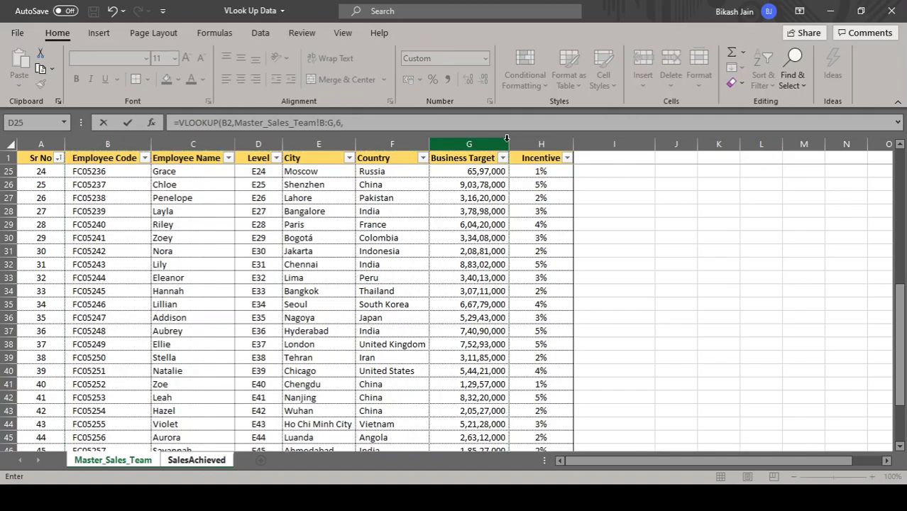
type("0")
key("Return")
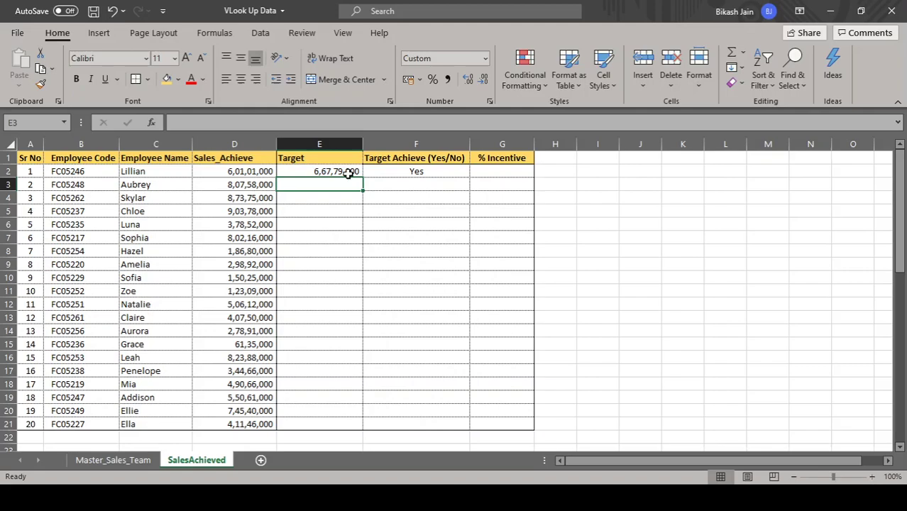
Step: Fill the E2 target formula down through E21
left_click(349, 174)
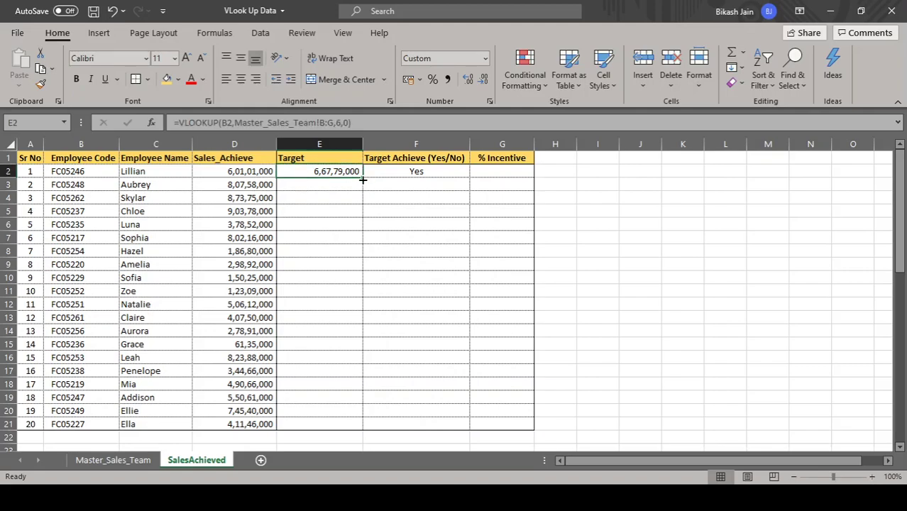
double_click(362, 180)
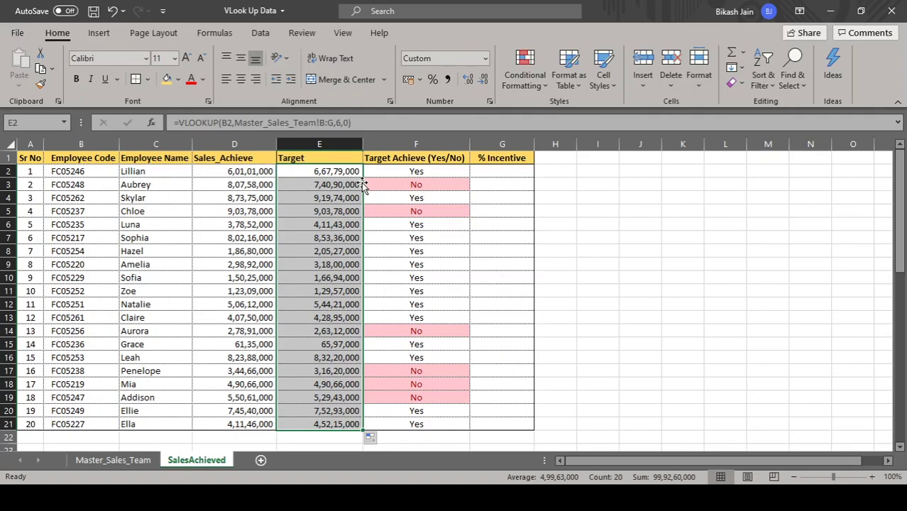
Step: Select G2 and check the incentive rates on Master_Sales_Team before returning
left_click(501, 174)
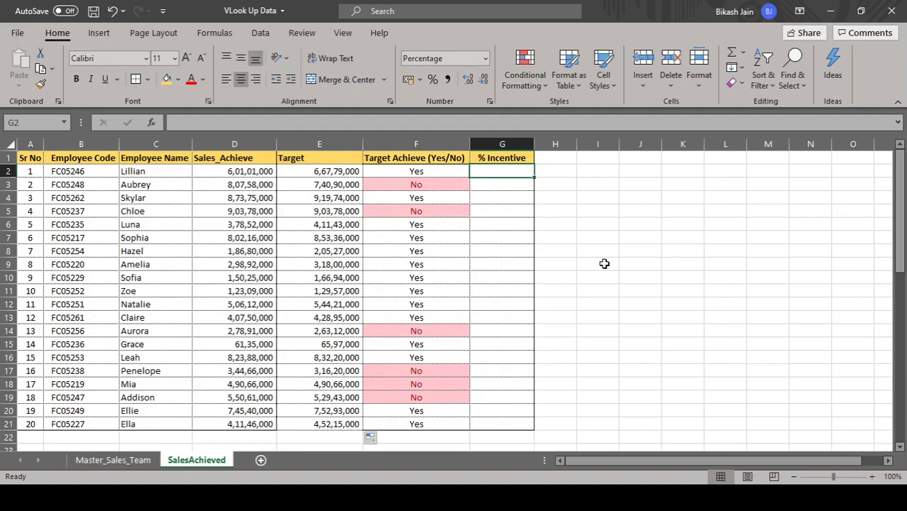
left_click(112, 460)
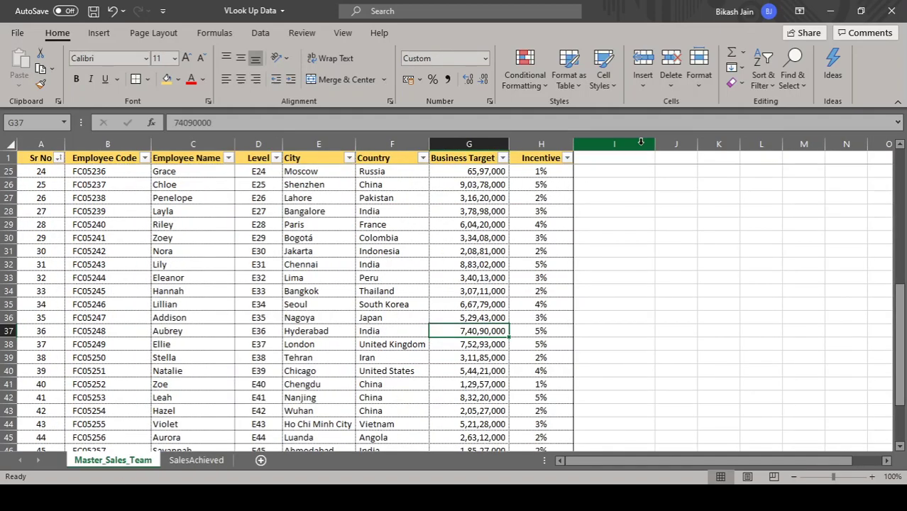
scroll(513, 399, "down", 1)
scroll(513, 402, "down", 3)
scroll(523, 357, "up", 4)
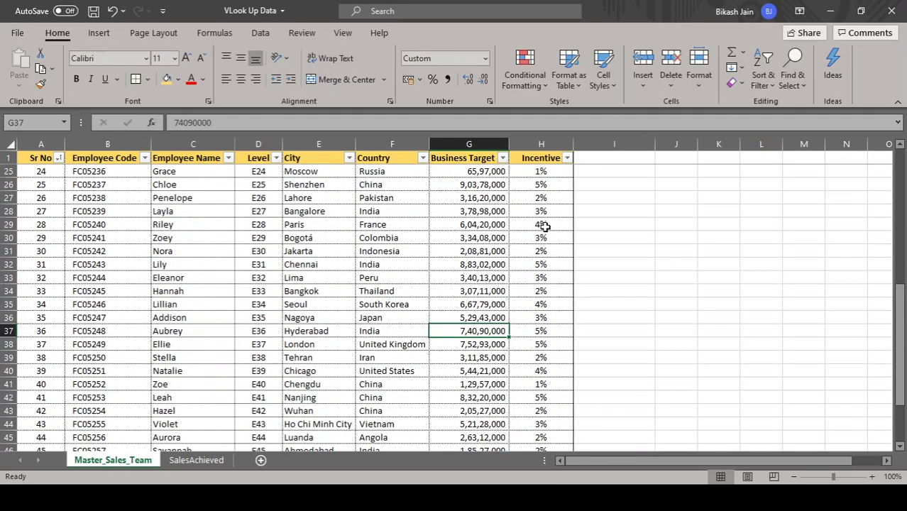
scroll(543, 220, "up", 7)
scroll(529, 260, "up", 1)
left_click(222, 463)
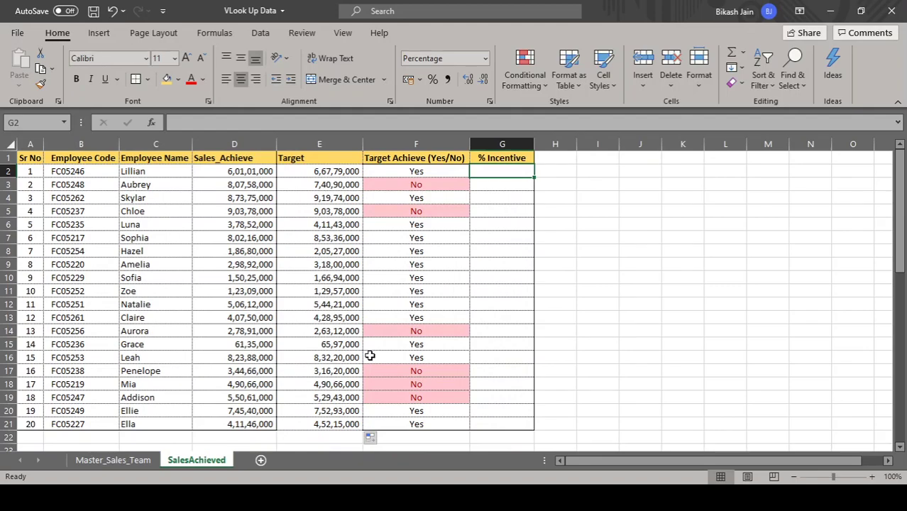
Step: Write G2's VLOOKUP using B2, Master_Sales_Team columns B:H, column 7, exact match
type("=vlook")
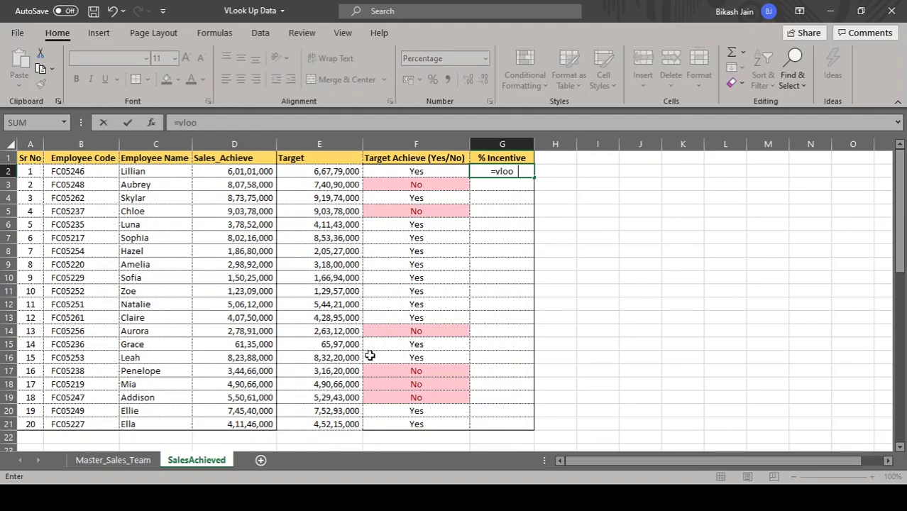
key("Tab")
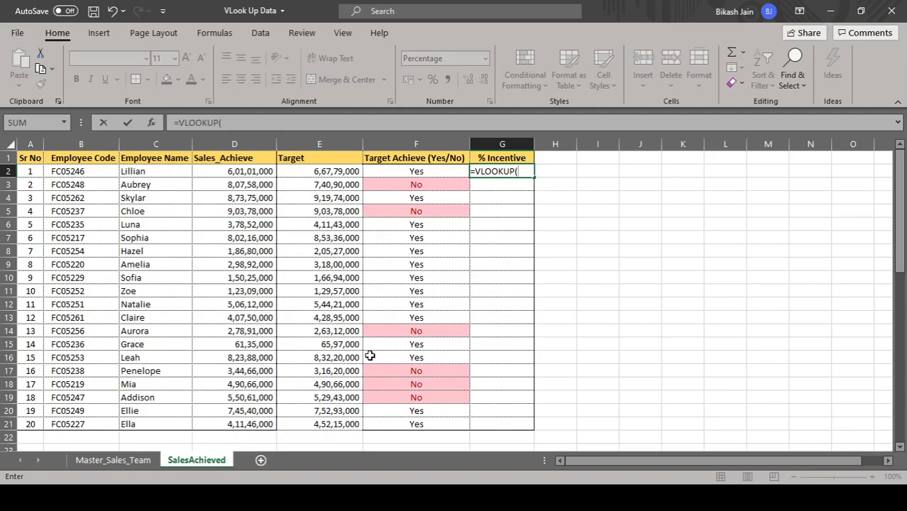
left_click(85, 168)
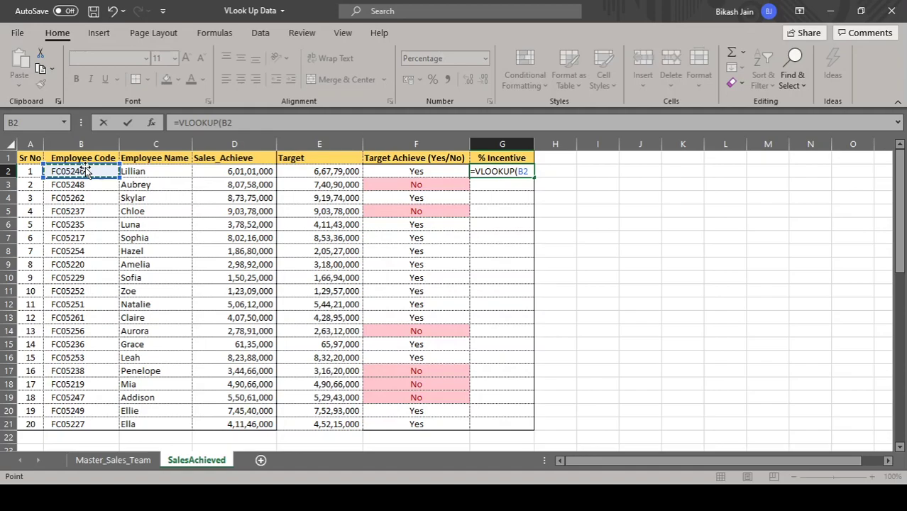
type(",")
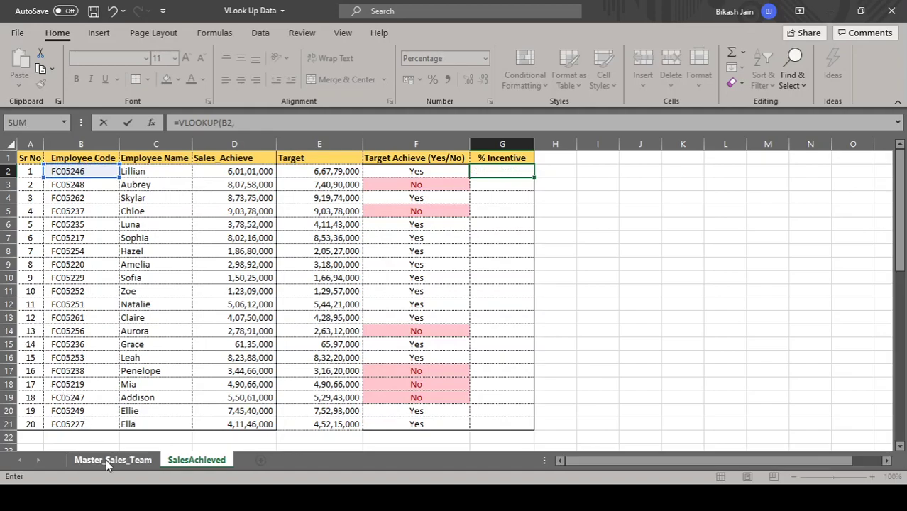
left_click(108, 461)
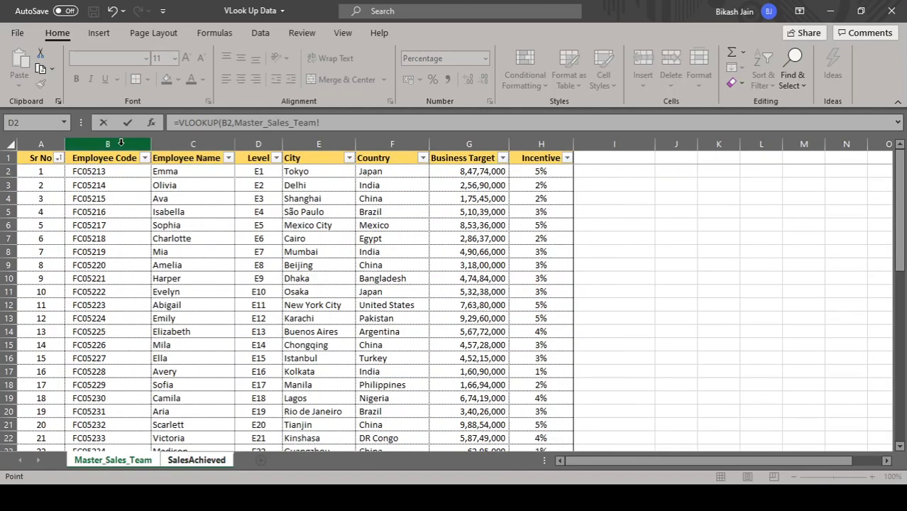
left_click_drag(121, 143, 390, 170)
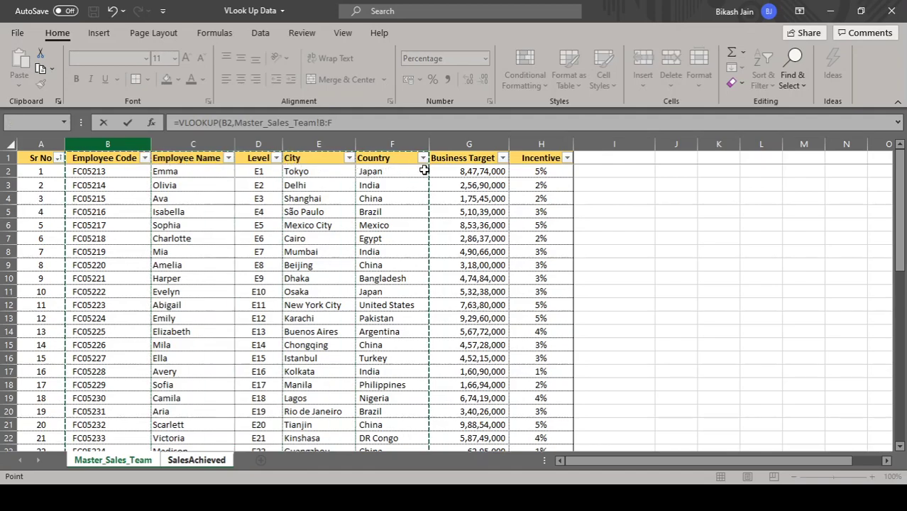
left_click_drag(390, 171, 537, 165)
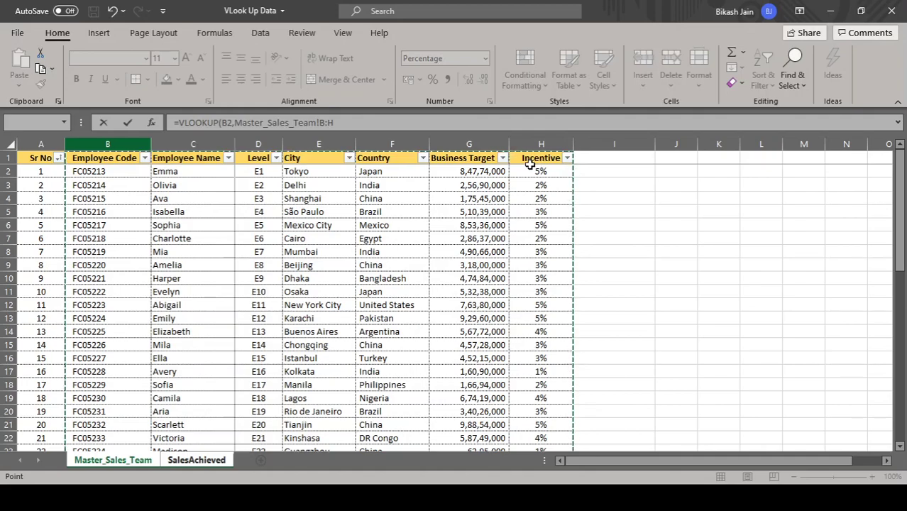
mouse_move(537, 164)
left_mouse_down()
mouse_move(110, 216)
mouse_move(239, 213)
mouse_move(256, 225)
mouse_move(325, 225)
mouse_move(523, 212)
left_mouse_up()
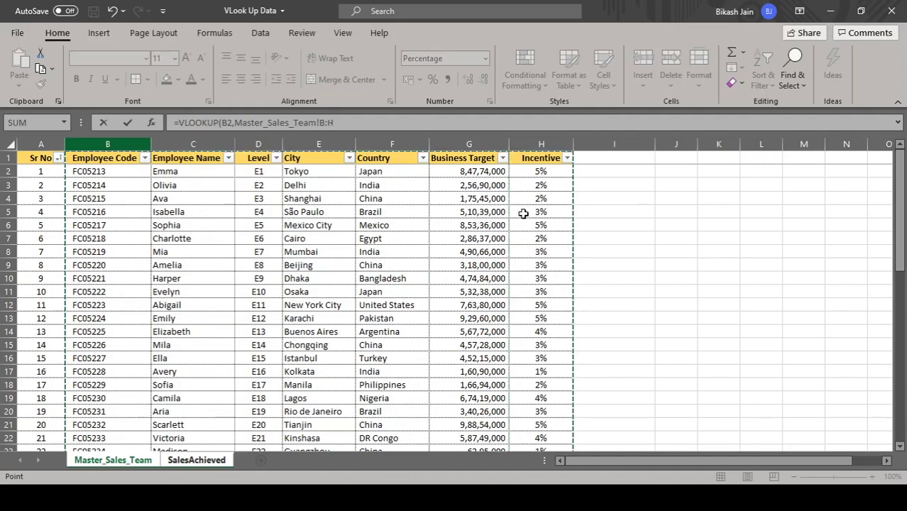
type(",")
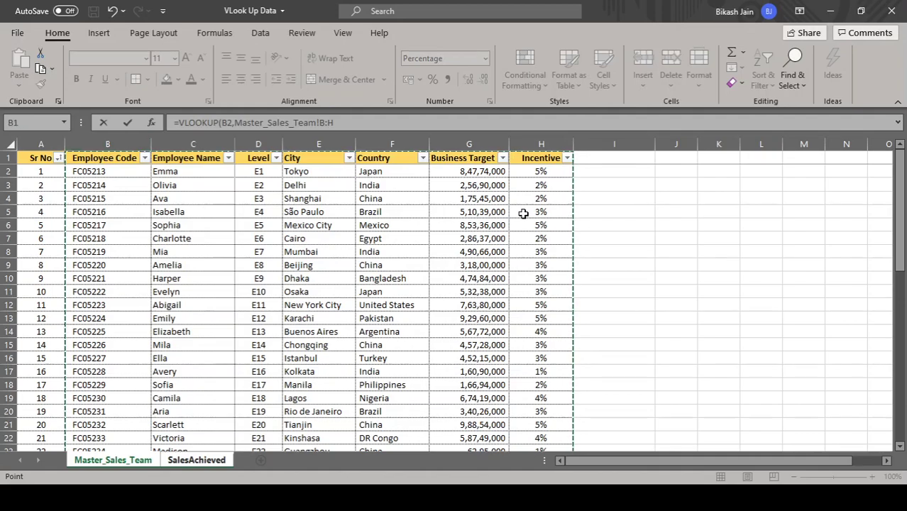
type("7")
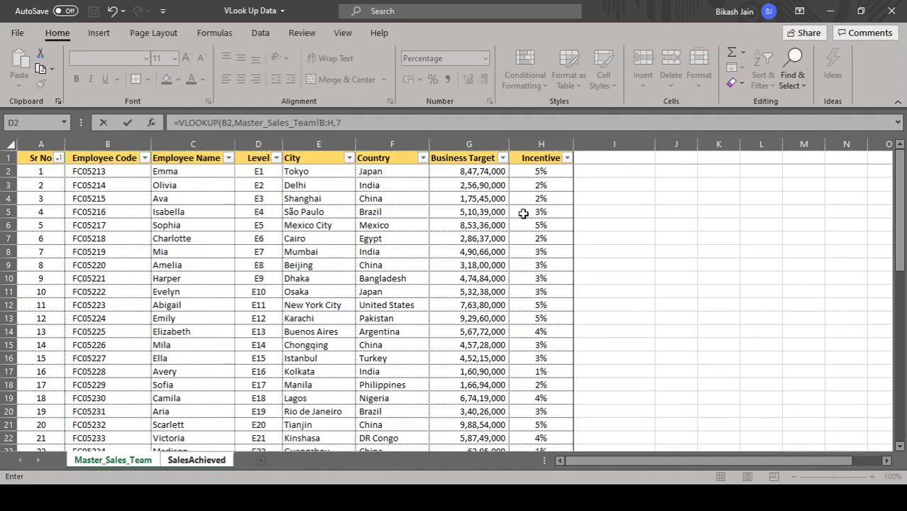
type(",0")
Step: Enter the G2 incentive formula and fill it down through G21
key("Return")
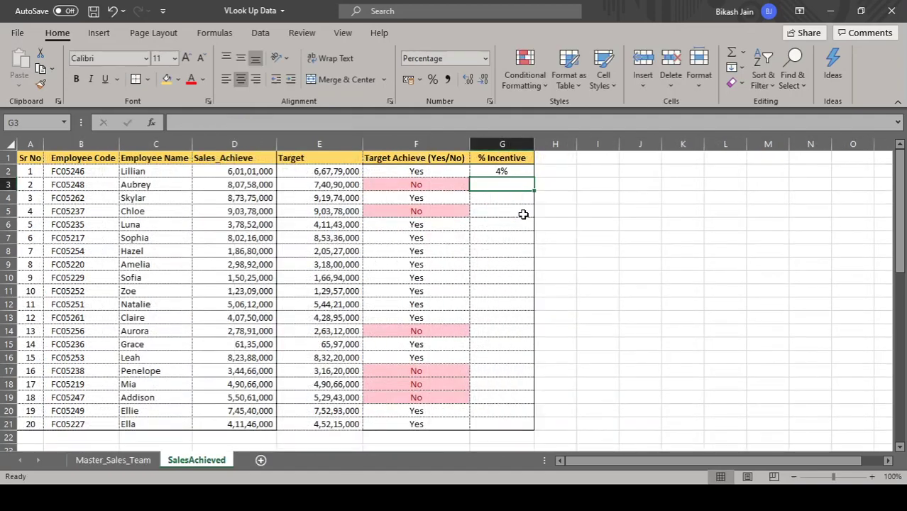
left_click(523, 172)
double_click(534, 177)
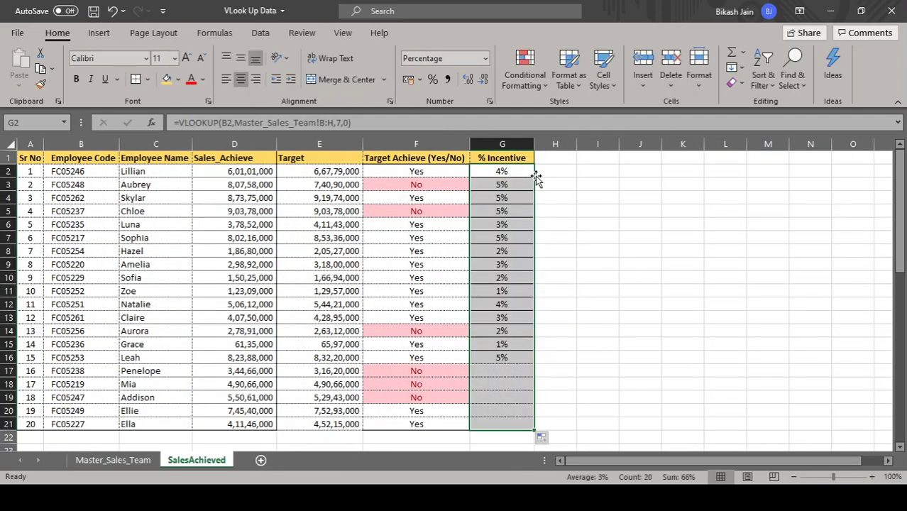